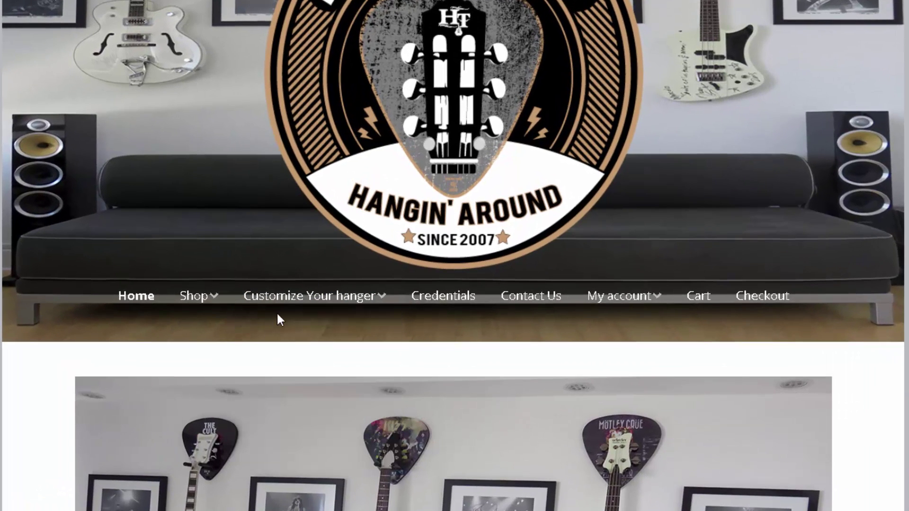
Go to the Design Your Own: Custom Double Hanger page via the Customize Your hanger menu
{"action": "mouse_move", "coordinate": [278, 303]}
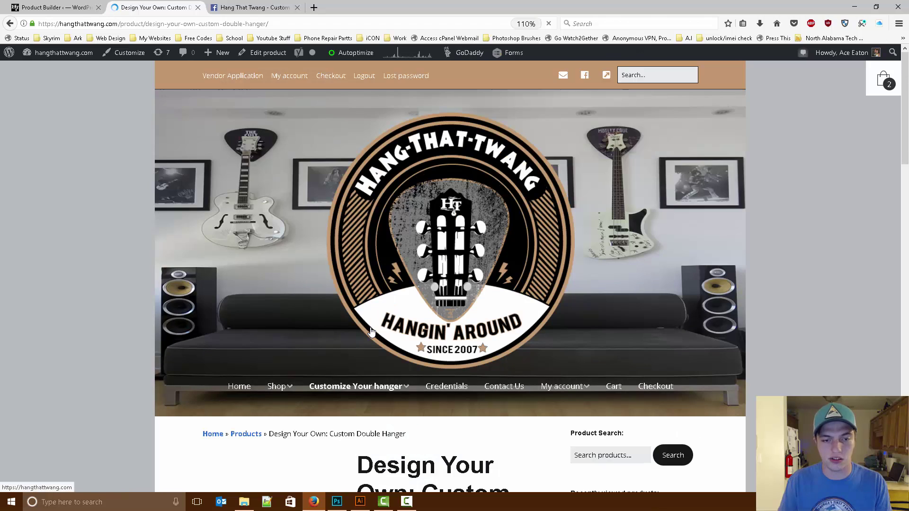
{"action": "scroll", "coordinate": [430, 315], "scroll_direction": "down", "scroll_amount": 1}
{"action": "scroll", "coordinate": [582, 303], "scroll_direction": "down", "scroll_amount": 2}
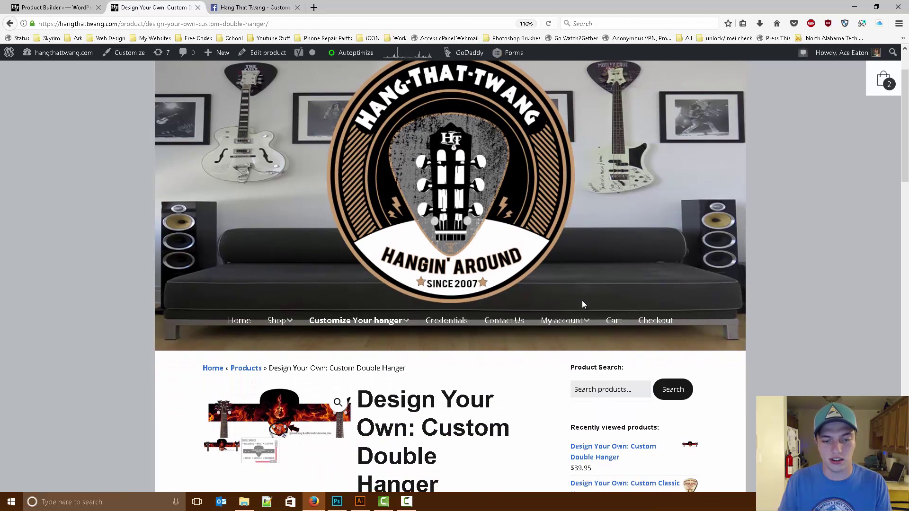
{"action": "scroll", "coordinate": [527, 301], "scroll_direction": "down", "scroll_amount": 1}
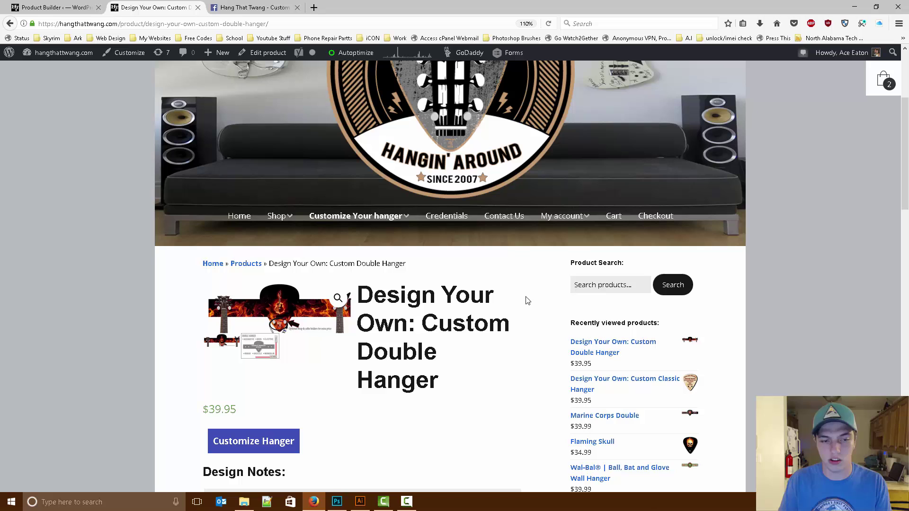
{"action": "scroll", "coordinate": [512, 297], "scroll_direction": "down", "scroll_amount": 5}
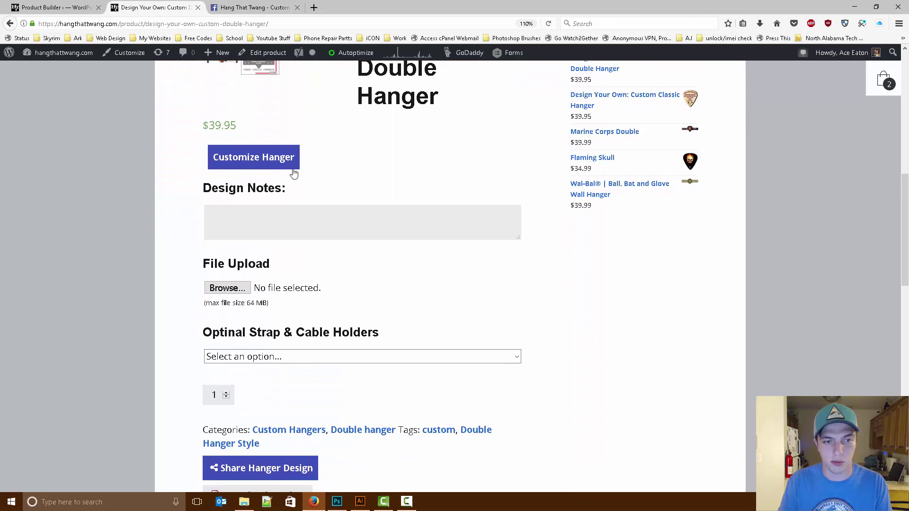
{"action": "scroll", "coordinate": [373, 181], "scroll_direction": "down", "scroll_amount": 6}
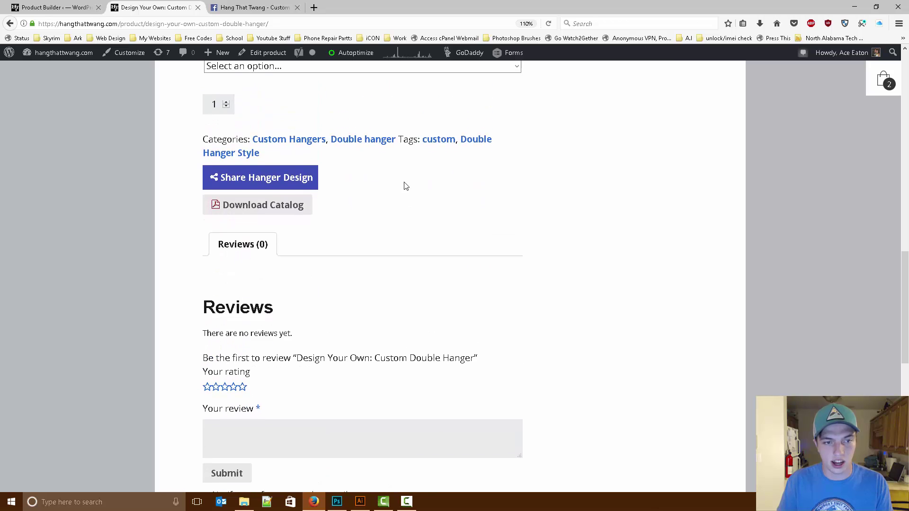
{"action": "scroll", "coordinate": [363, 270], "scroll_direction": "up", "scroll_amount": 9}
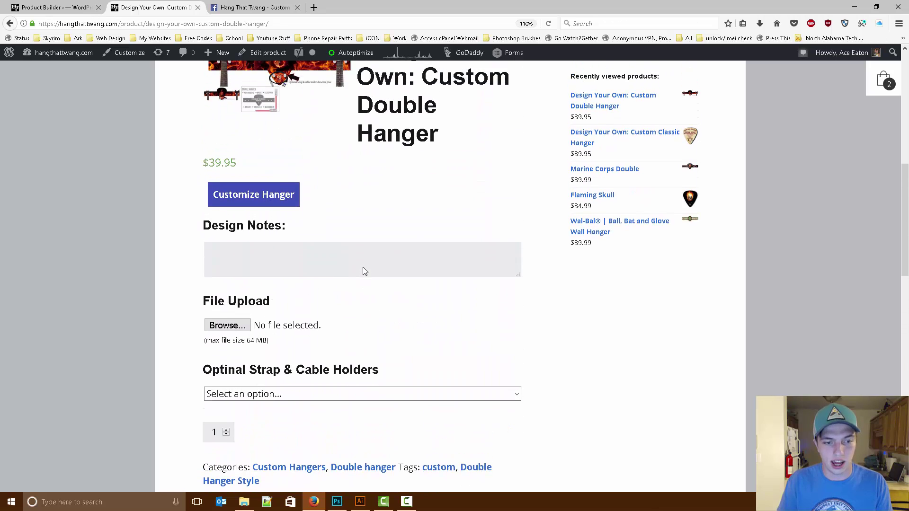
{"action": "scroll", "coordinate": [362, 267], "scroll_direction": "down", "scroll_amount": 1}
{"action": "left_click", "coordinate": [332, 356]}
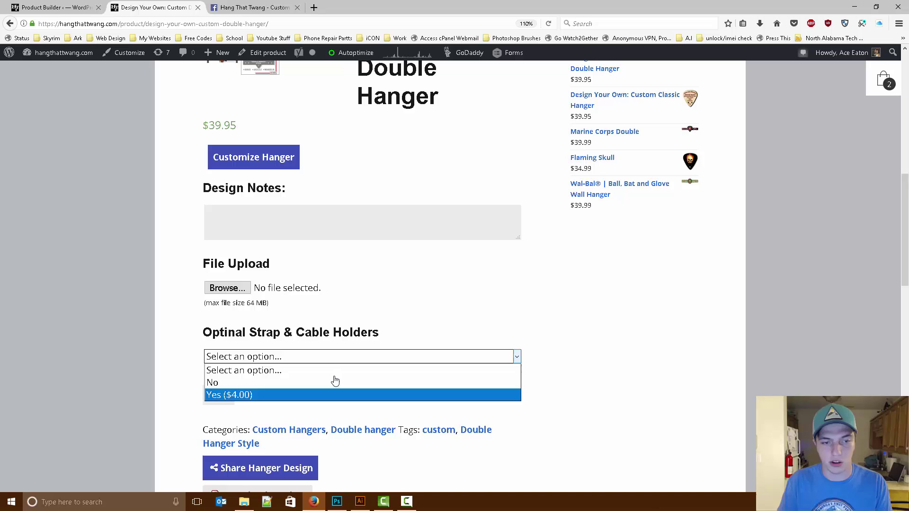
{"action": "scroll", "coordinate": [397, 318], "scroll_direction": "up", "scroll_amount": 4}
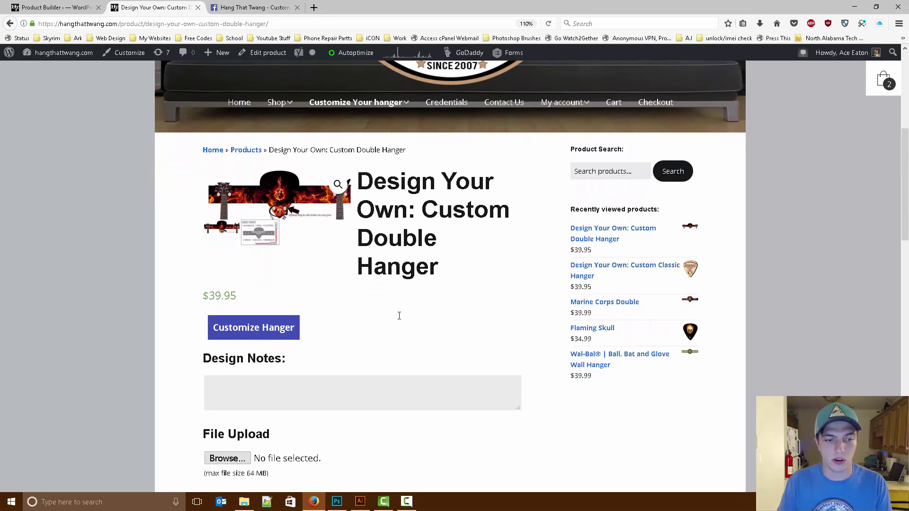
Open the designer and fill the hanger body with dark red #903535 instead of dark grey
{"action": "left_click", "coordinate": [289, 329]}
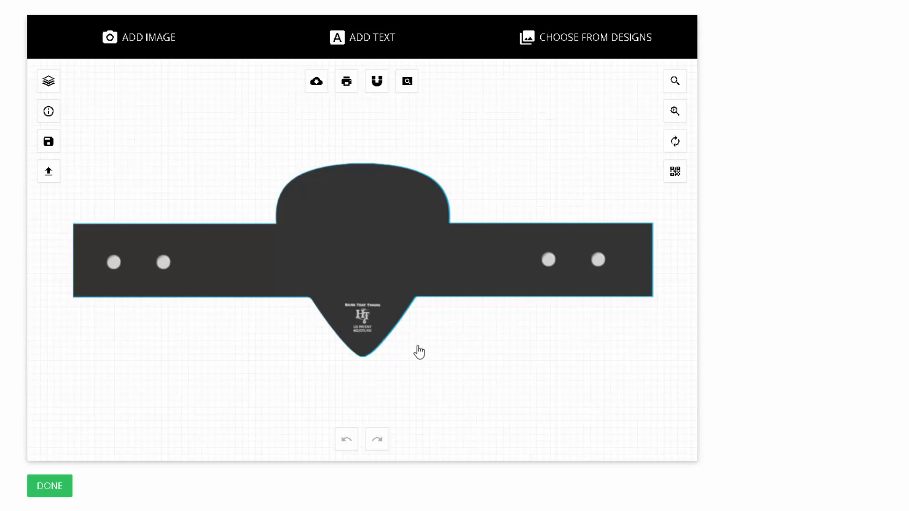
{"action": "left_click", "coordinate": [340, 231]}
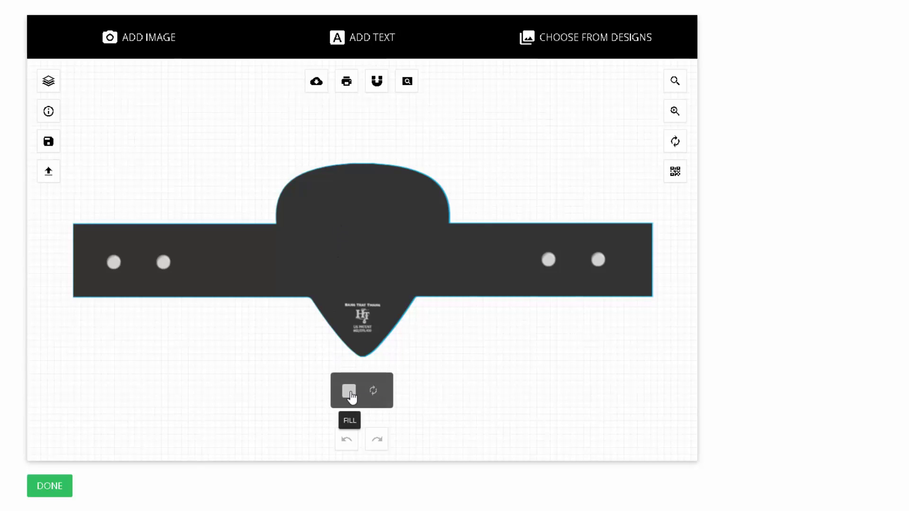
{"action": "left_click", "coordinate": [349, 392]}
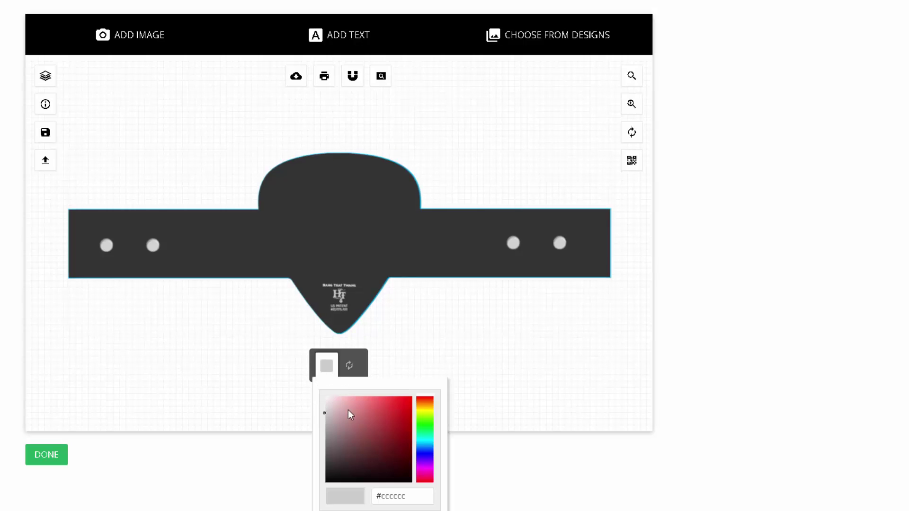
{"action": "left_click", "coordinate": [379, 415]}
{"action": "left_click", "coordinate": [387, 426]}
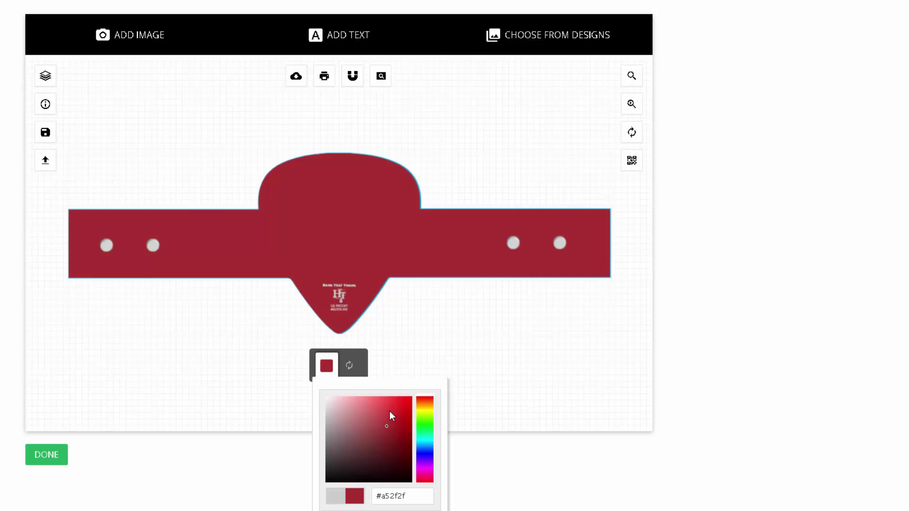
{"action": "left_click", "coordinate": [390, 411]}
{"action": "left_click", "coordinate": [354, 418]}
{"action": "left_click", "coordinate": [379, 433]}
Make the two left strap pegs green, after briefly trying white
{"action": "left_click", "coordinate": [153, 247]}
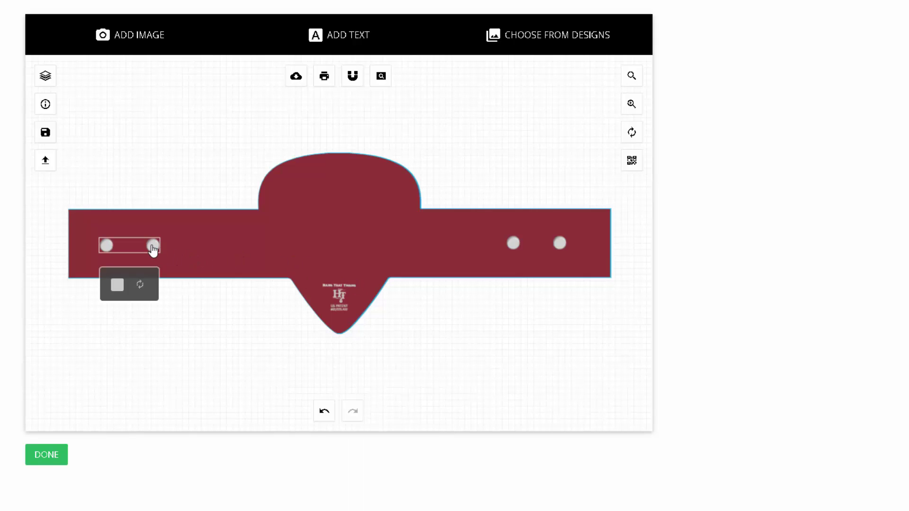
{"action": "left_click", "coordinate": [116, 287]}
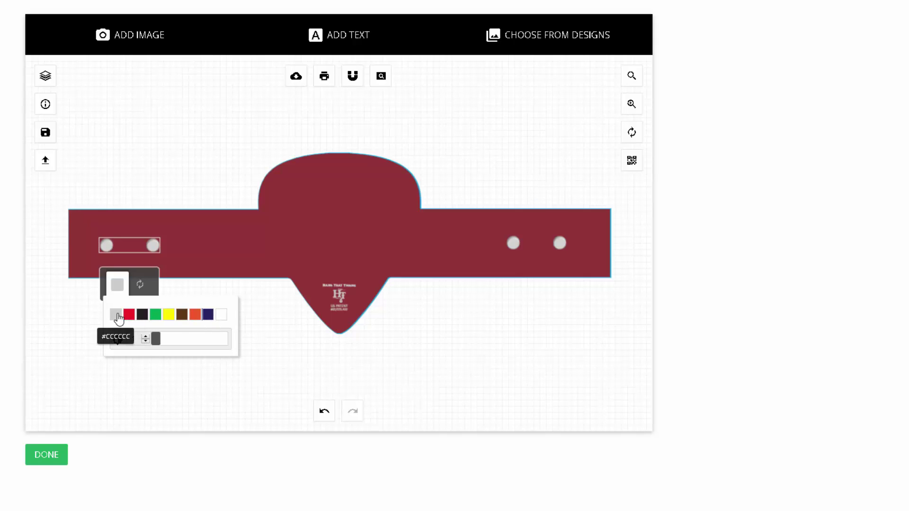
{"action": "left_click", "coordinate": [221, 315]}
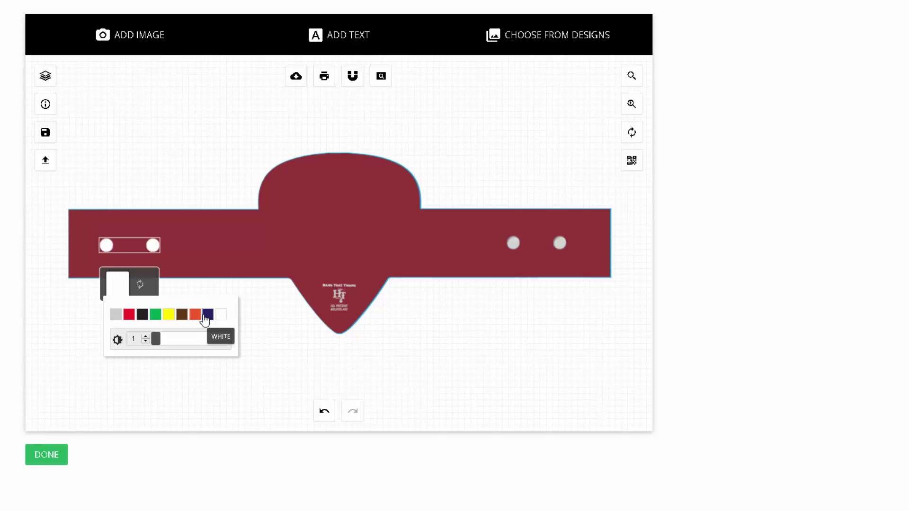
{"action": "left_click", "coordinate": [160, 316]}
Check the logo text's colour picker at the pick tip but leave its colour unchanged
{"action": "left_click", "coordinate": [344, 255]}
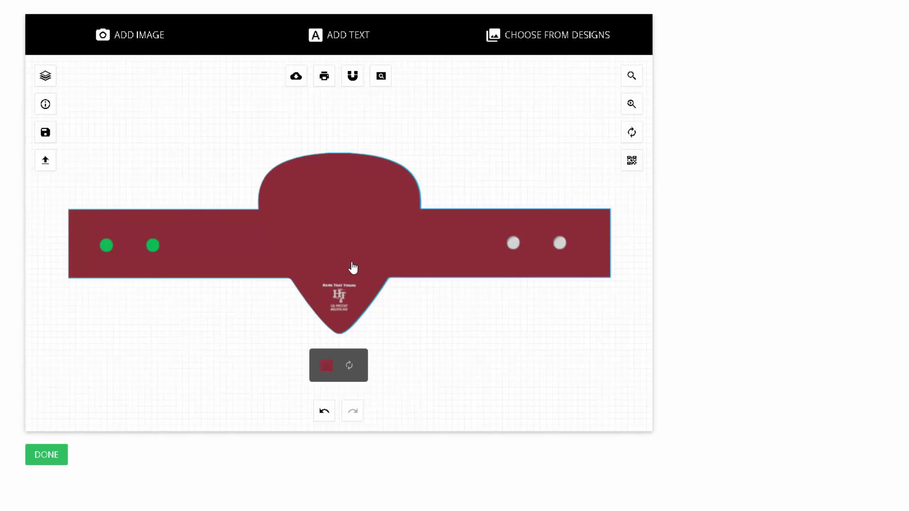
{"action": "left_click", "coordinate": [336, 301]}
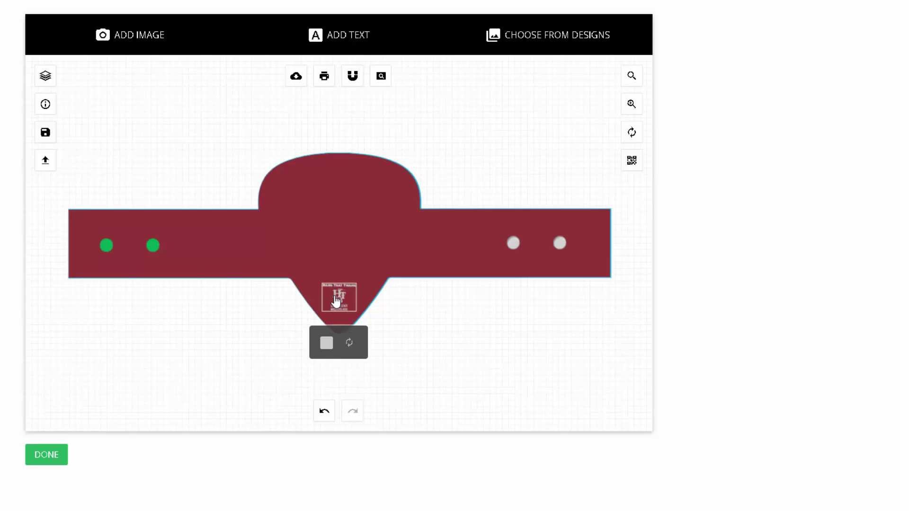
{"action": "left_click", "coordinate": [329, 341]}
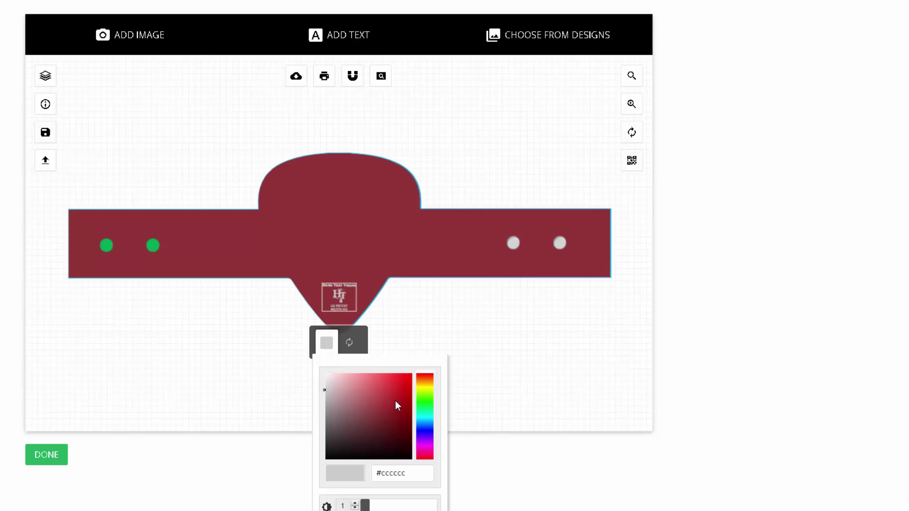
{"action": "left_click", "coordinate": [360, 250]}
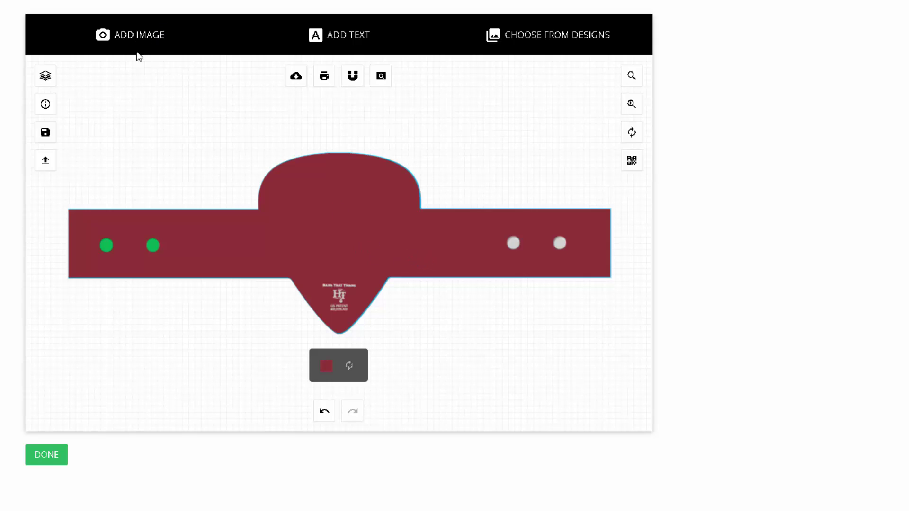
Upload the weathered wood-plank photo with ADD IMAGE and place it on the hanger
{"action": "left_click", "coordinate": [131, 40]}
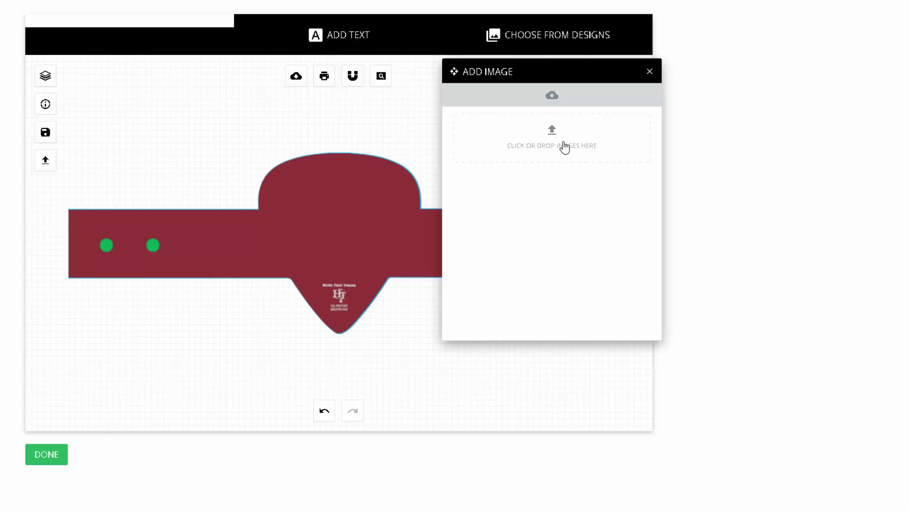
{"action": "left_click", "coordinate": [565, 147]}
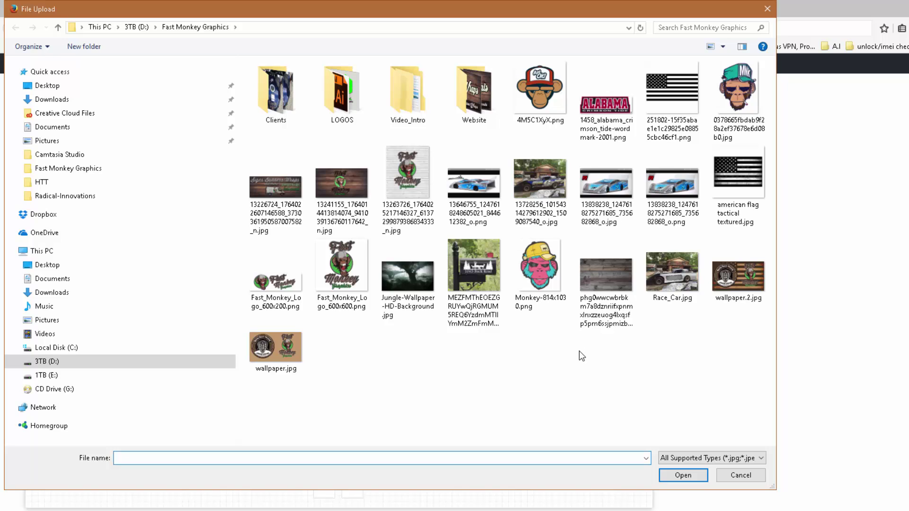
{"action": "left_click", "coordinate": [599, 282]}
{"action": "left_click", "coordinate": [685, 477]}
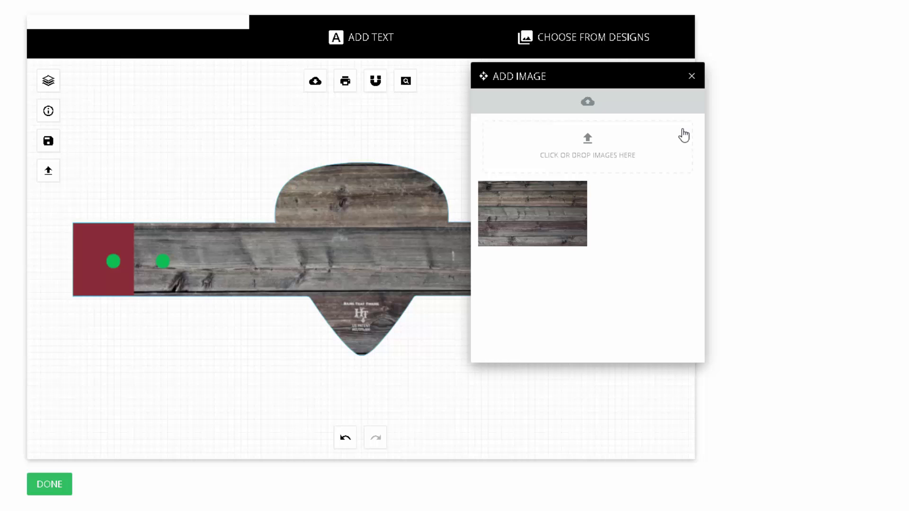
{"action": "mouse_move", "coordinate": [491, 205]}
Resize and position the wood-plank image to cover the whole hanger, including both red end tabs
{"action": "left_click", "coordinate": [692, 77]}
{"action": "left_click", "coordinate": [407, 243]}
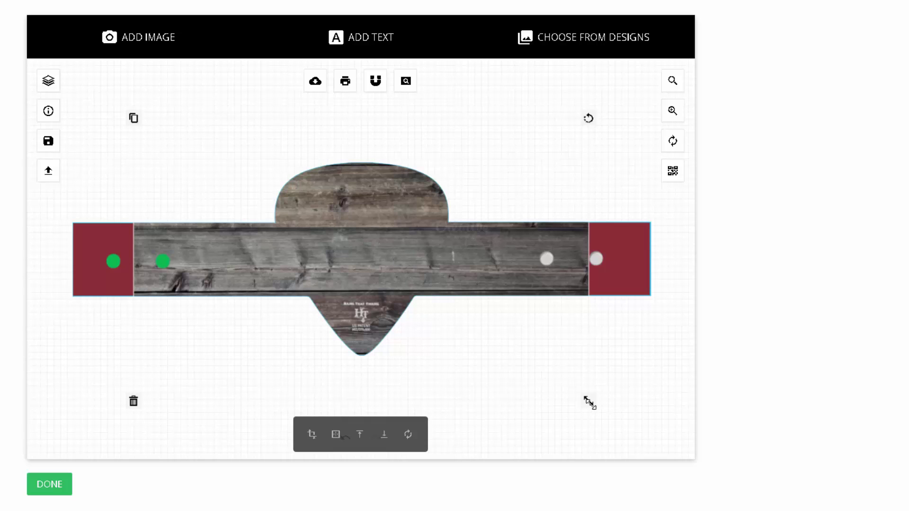
{"action": "left_click_drag", "start_coordinate": [590, 402], "coordinate": [475, 334]}
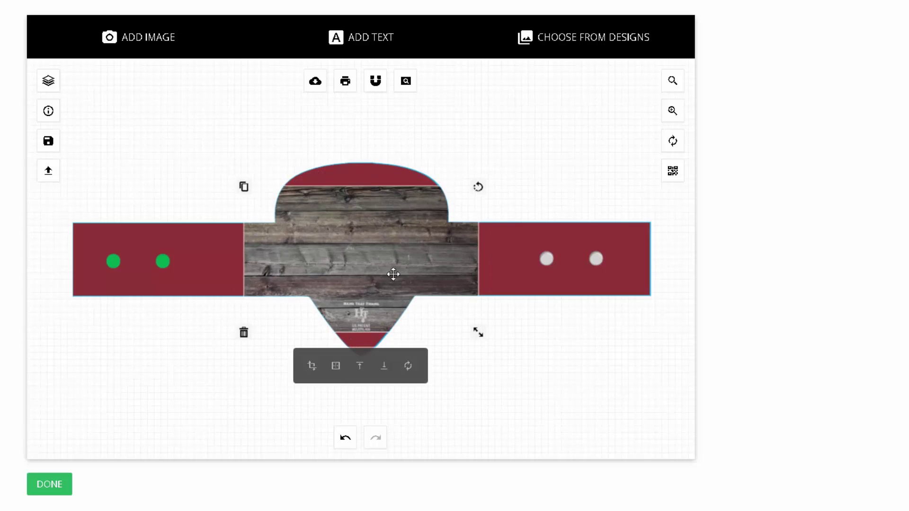
{"action": "mouse_move", "coordinate": [393, 274]}
{"action": "left_mouse_down"}
{"action": "mouse_move", "coordinate": [178, 266]}
{"action": "mouse_move", "coordinate": [392, 252]}
{"action": "mouse_move", "coordinate": [400, 260]}
{"action": "mouse_move", "coordinate": [393, 264]}
{"action": "left_mouse_up"}
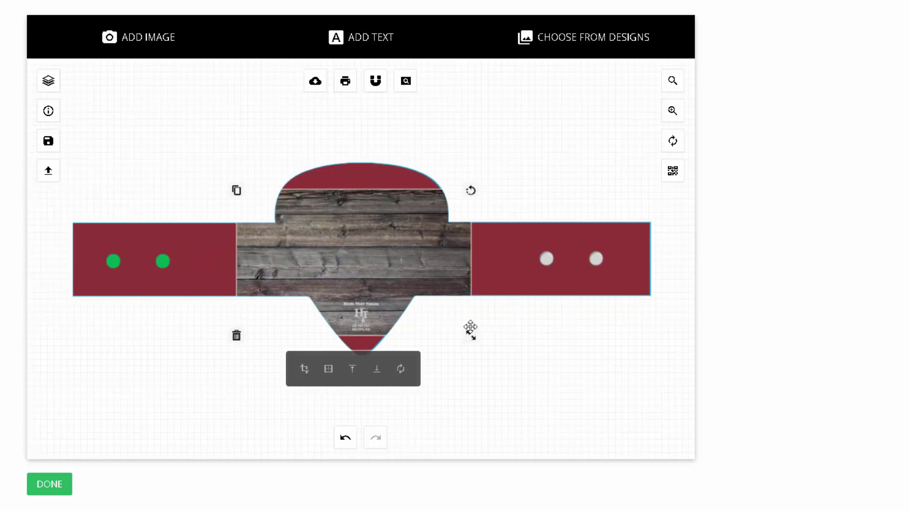
{"action": "left_click_drag", "start_coordinate": [473, 338], "coordinate": [596, 367]}
{"action": "left_click_drag", "start_coordinate": [451, 257], "coordinate": [442, 256]}
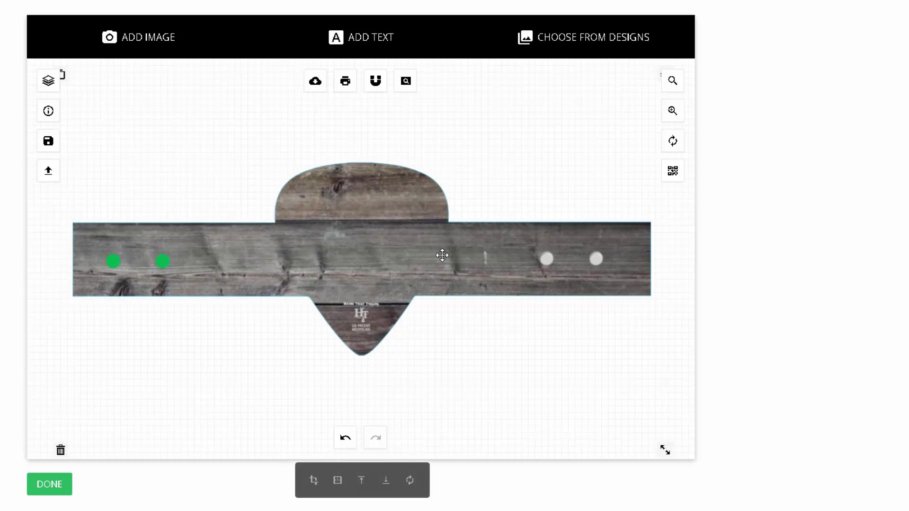
Upload the Alabama wordmark image onto the design
{"action": "left_click", "coordinate": [147, 38]}
{"action": "left_click", "coordinate": [582, 161]}
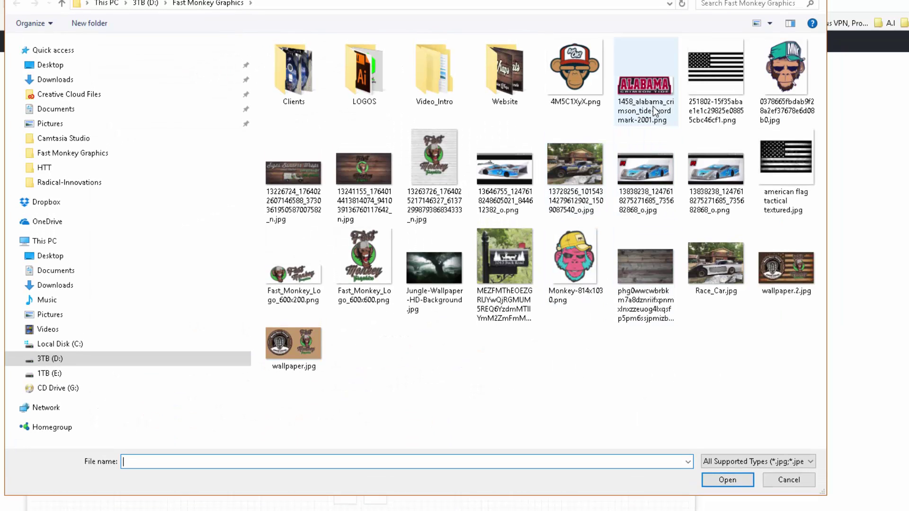
{"action": "left_click", "coordinate": [643, 90]}
{"action": "left_click", "coordinate": [738, 481]}
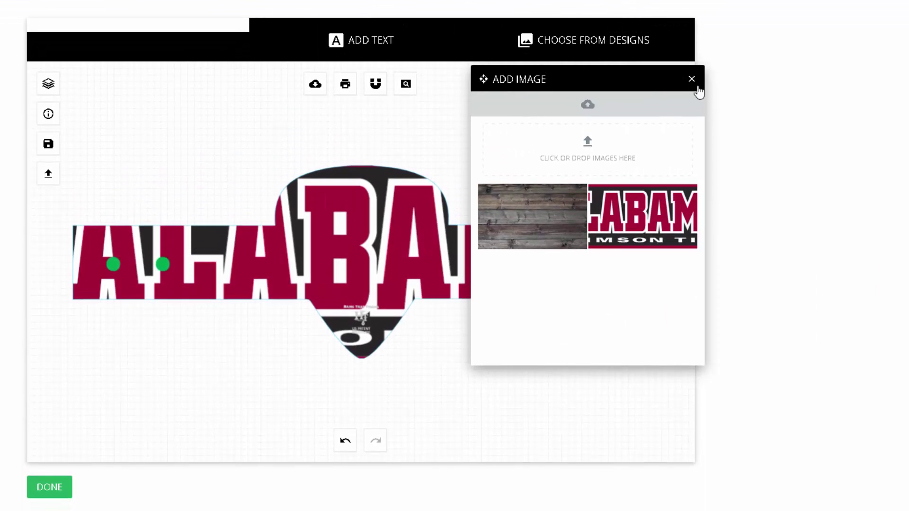
Shrink the Alabama logo and centre it on the hanger band over the wood
{"action": "left_click", "coordinate": [692, 132]}
{"action": "left_click", "coordinate": [469, 256]}
{"action": "left_click_drag", "start_coordinate": [686, 369], "coordinate": [459, 294]}
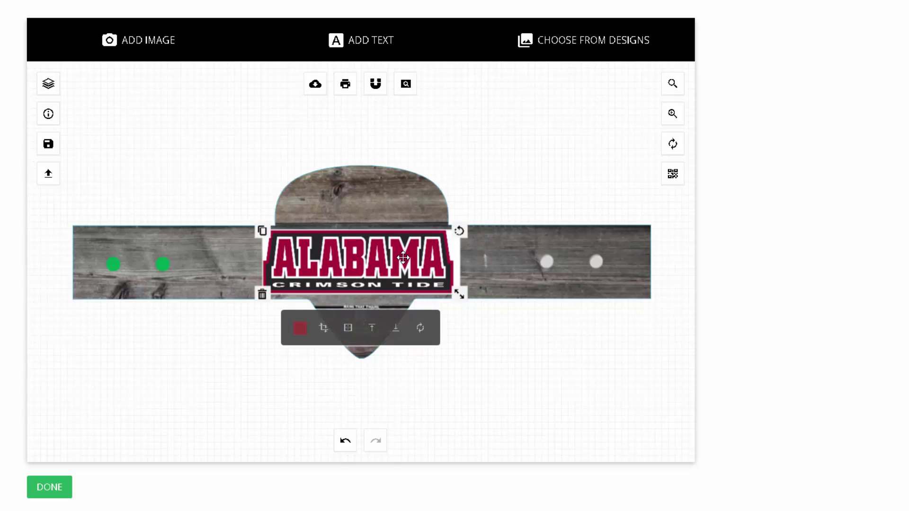
{"action": "mouse_move", "coordinate": [405, 261]}
{"action": "left_mouse_down"}
{"action": "mouse_move", "coordinate": [420, 257]}
{"action": "mouse_move", "coordinate": [411, 257]}
{"action": "left_mouse_up"}
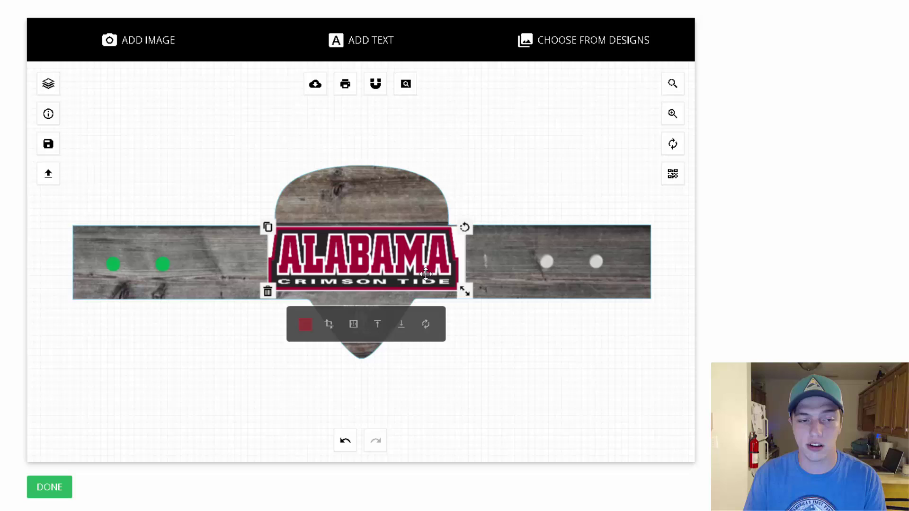
{"action": "mouse_move", "coordinate": [411, 274]}
{"action": "left_mouse_down"}
{"action": "mouse_move", "coordinate": [400, 266]}
{"action": "mouse_move", "coordinate": [418, 282]}
{"action": "left_mouse_up"}
Recolour the right white pegs and left green pegs red (#ED1C24)
{"action": "left_click", "coordinate": [546, 262]}
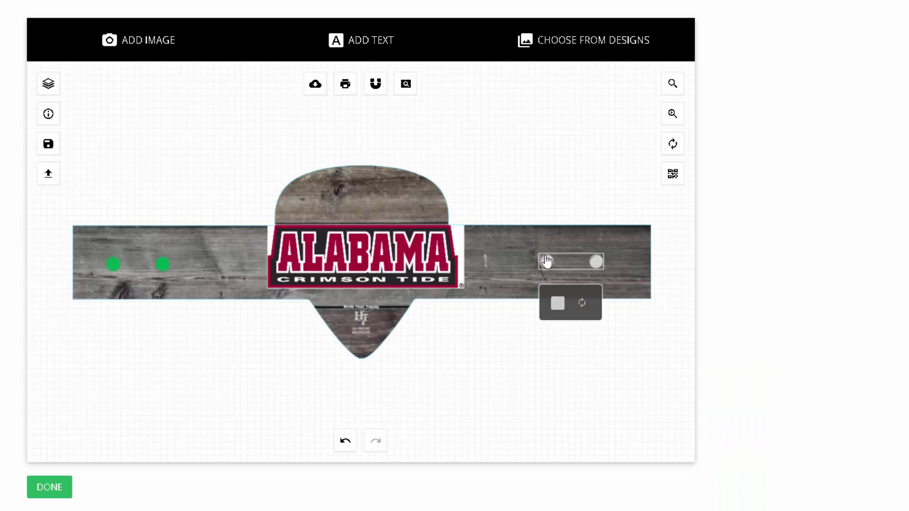
{"action": "left_click", "coordinate": [557, 303]}
{"action": "left_click", "coordinate": [570, 334]}
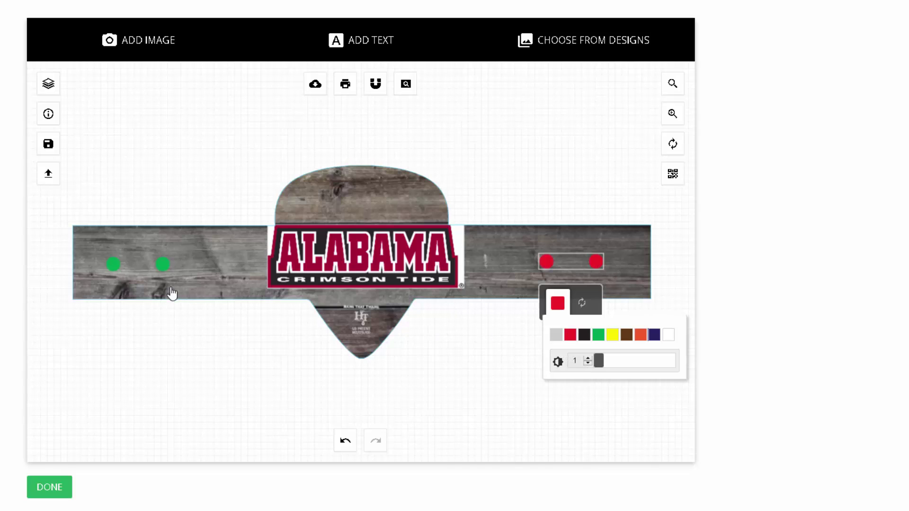
{"action": "left_click", "coordinate": [163, 264]}
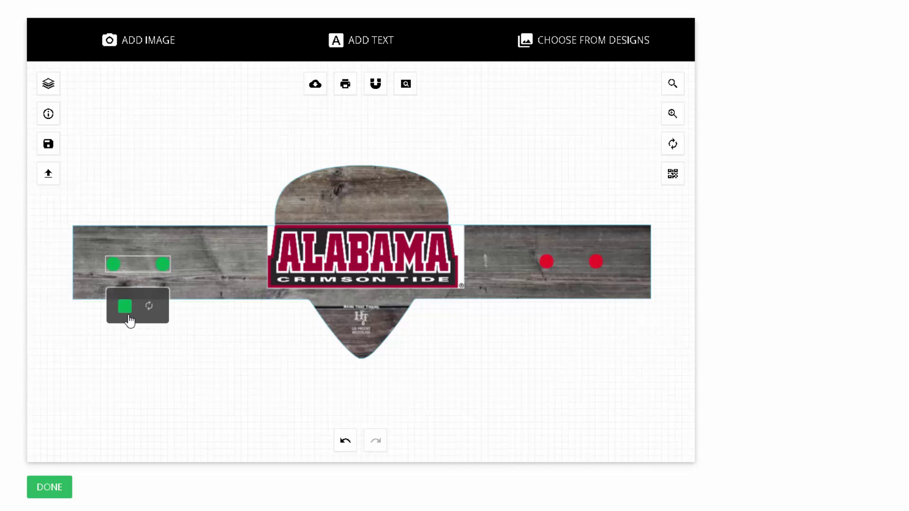
{"action": "left_click", "coordinate": [125, 307]}
{"action": "left_click", "coordinate": [138, 338]}
{"action": "left_click", "coordinate": [391, 265]}
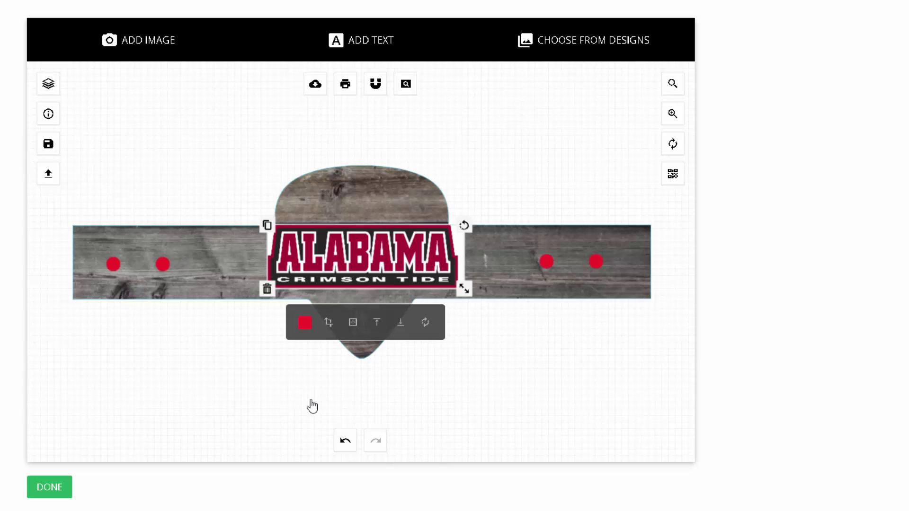
{"action": "left_click", "coordinate": [465, 398]}
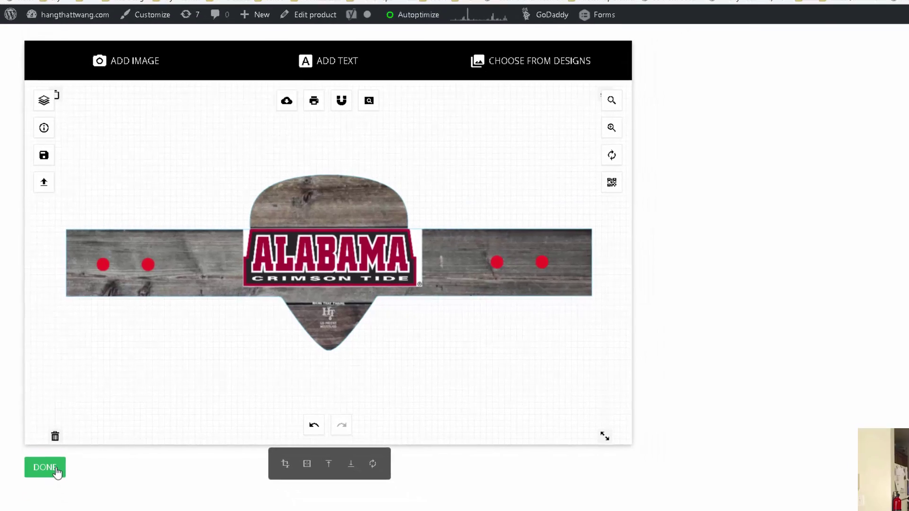
Close the designer with DONE and return to the product page
{"action": "left_click", "coordinate": [50, 487]}
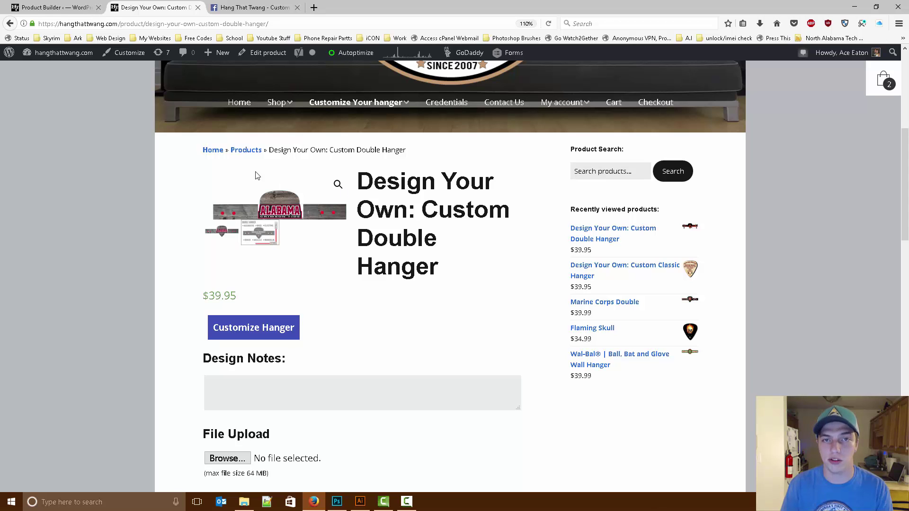
{"action": "scroll", "coordinate": [426, 288], "scroll_direction": "down", "scroll_amount": 2}
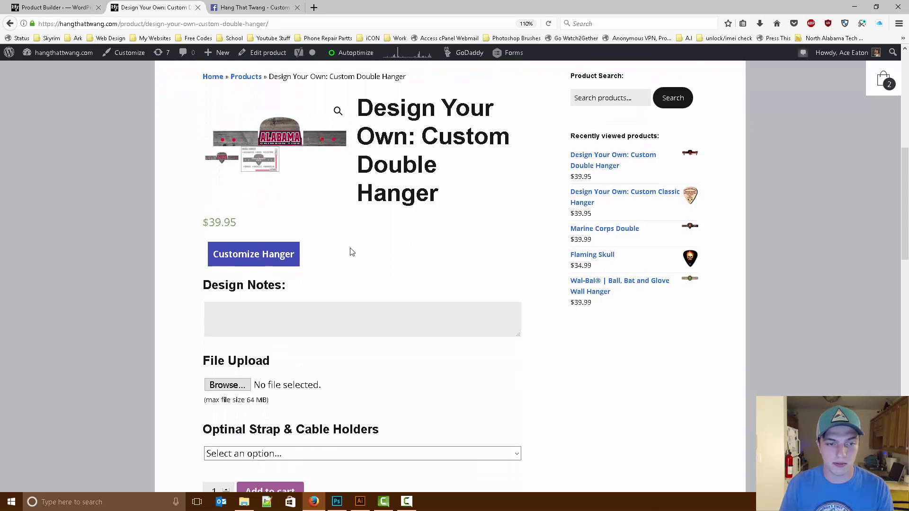
{"action": "scroll", "coordinate": [331, 246], "scroll_direction": "down", "scroll_amount": 1}
{"action": "scroll", "coordinate": [359, 220], "scroll_direction": "down", "scroll_amount": 1}
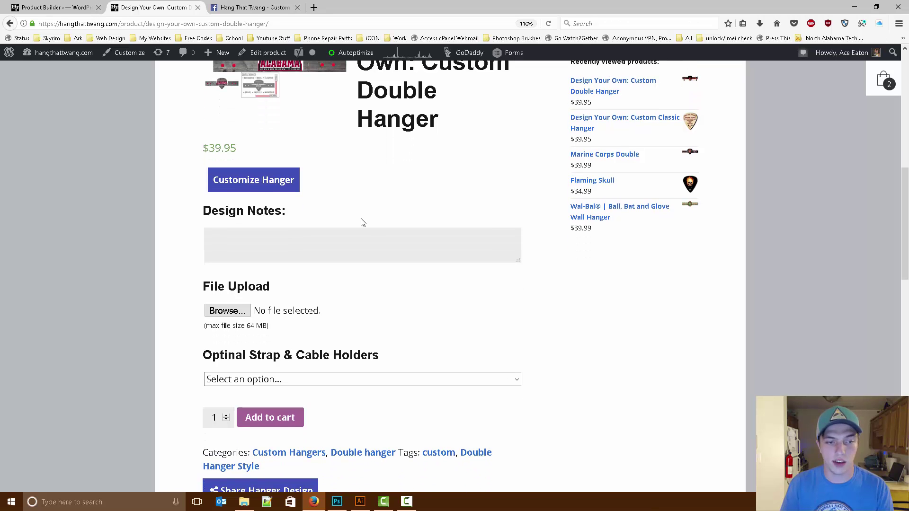
{"action": "scroll", "coordinate": [361, 217], "scroll_direction": "up", "scroll_amount": 1}
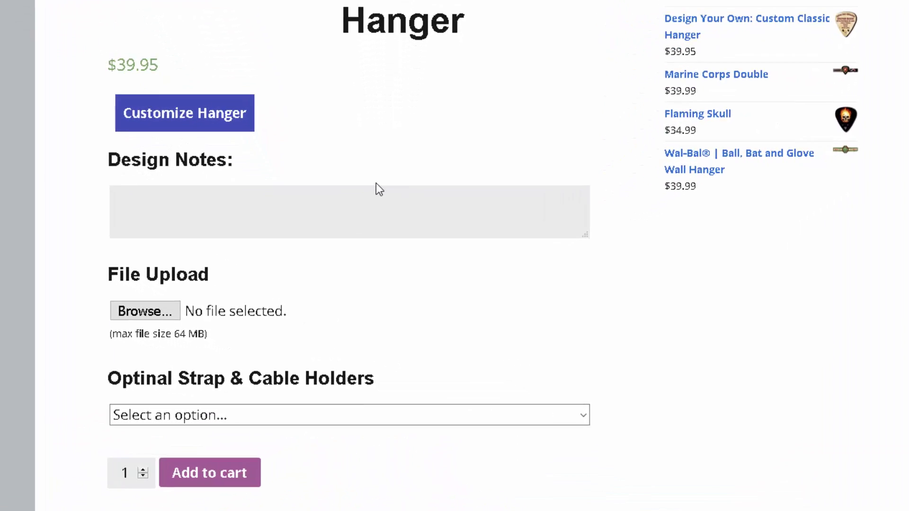
Type test text 'dsfgsgfdsgdg' into Design Notes, then delete it so the box is empty
{"action": "left_click", "coordinate": [338, 210]}
{"action": "type", "text": "dsfgsg"}
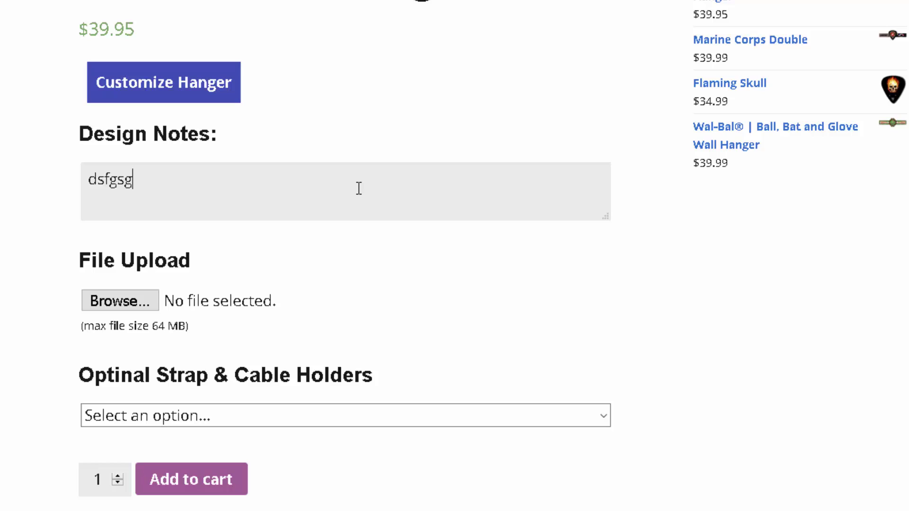
{"action": "type", "text": "fdsgdg"}
{"action": "left_click_drag", "start_coordinate": [227, 184], "coordinate": [61, 186]}
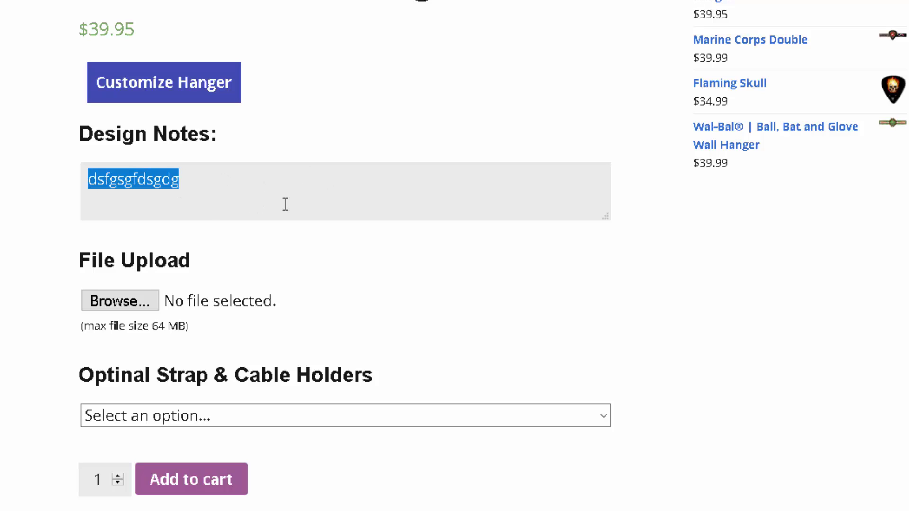
{"action": "key", "text": "BackSpace"}
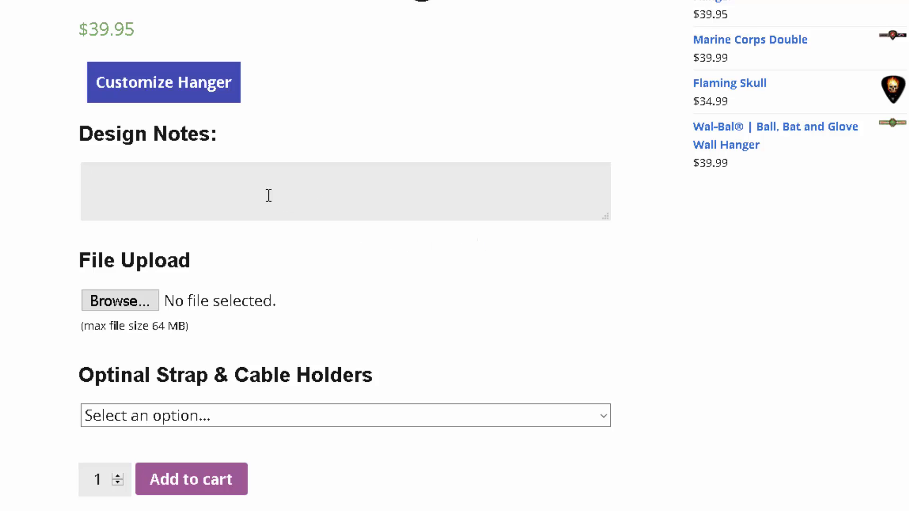
{"action": "scroll", "coordinate": [236, 305], "scroll_direction": "down", "scroll_amount": 2}
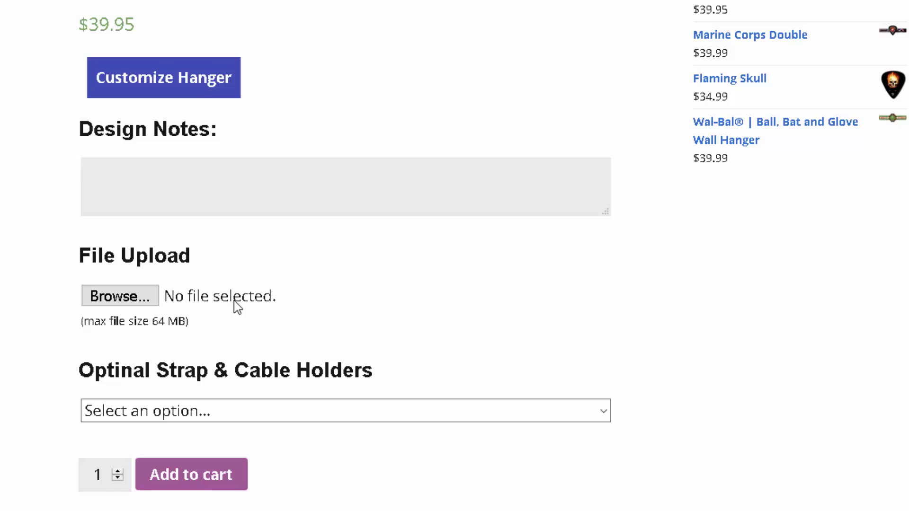
{"action": "scroll", "coordinate": [267, 286], "scroll_direction": "up", "scroll_amount": 4}
{"action": "scroll", "coordinate": [267, 285], "scroll_direction": "down", "scroll_amount": 4}
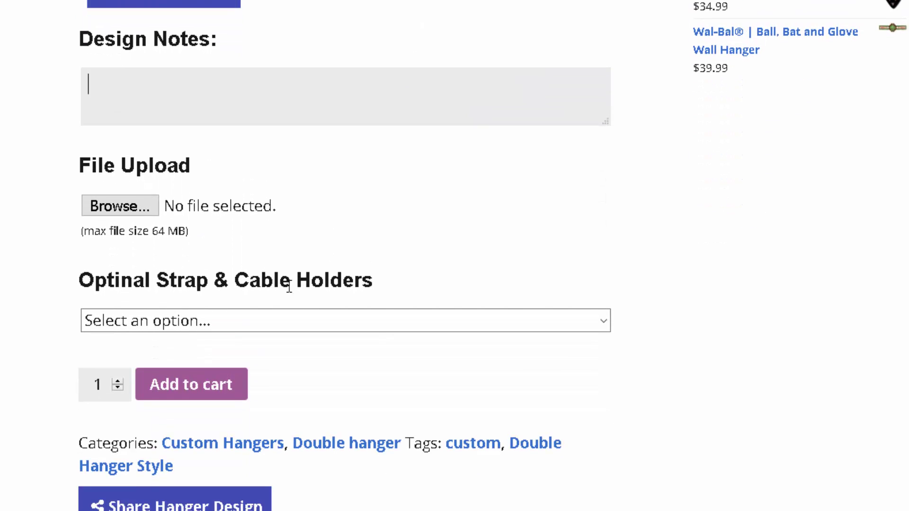
{"action": "scroll", "coordinate": [288, 286], "scroll_direction": "down", "scroll_amount": 2}
Choose No in the Optinal Strap & Cable Holders dropdown
{"action": "left_click", "coordinate": [287, 229]}
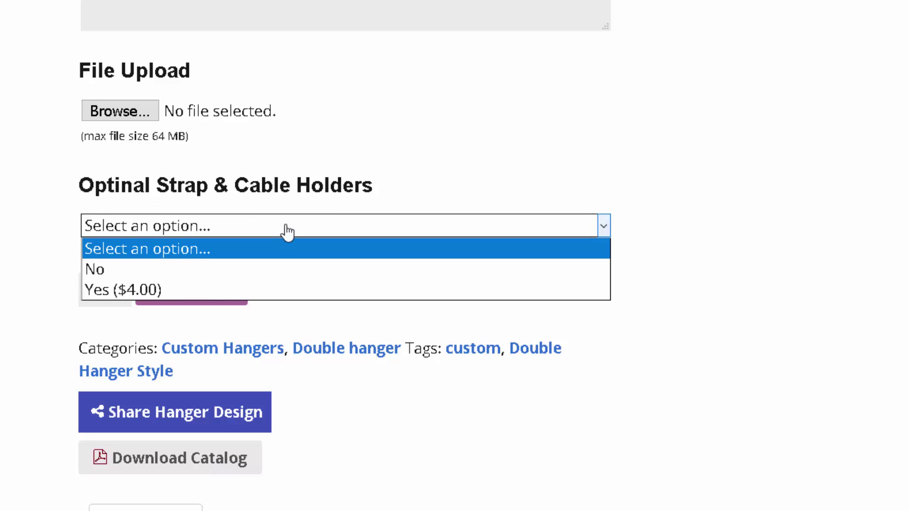
{"action": "left_click", "coordinate": [175, 269]}
{"action": "left_click", "coordinate": [170, 230]}
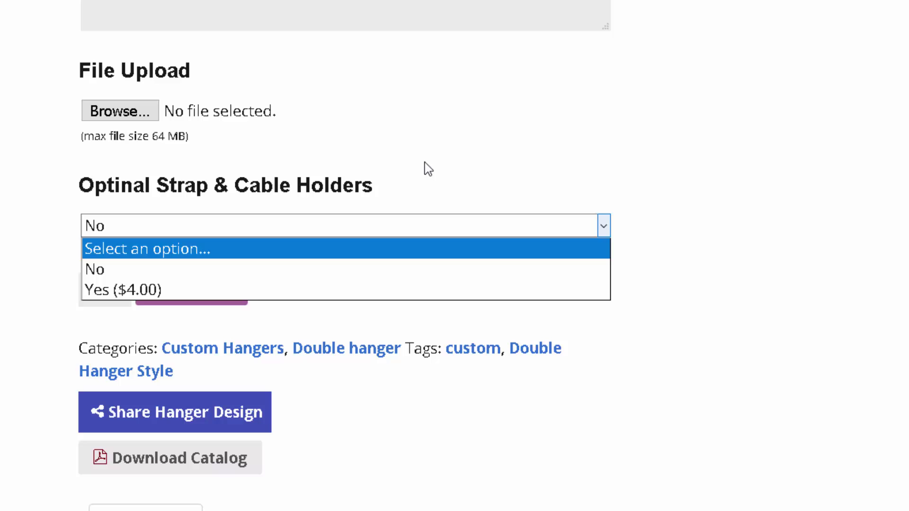
{"action": "left_click", "coordinate": [355, 225]}
{"action": "left_click", "coordinate": [345, 231]}
{"action": "scroll", "coordinate": [494, 201], "scroll_direction": "up", "scroll_amount": 6}
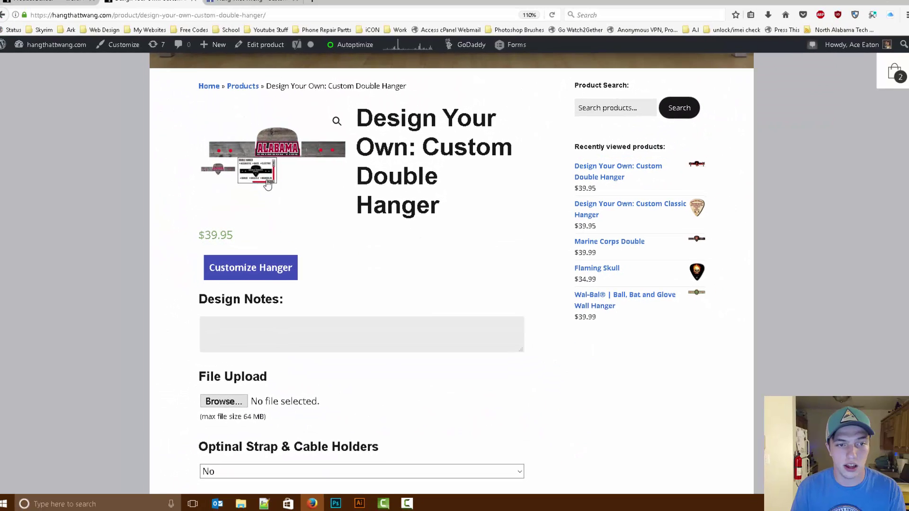
{"action": "scroll", "coordinate": [334, 169], "scroll_direction": "down", "scroll_amount": 1}
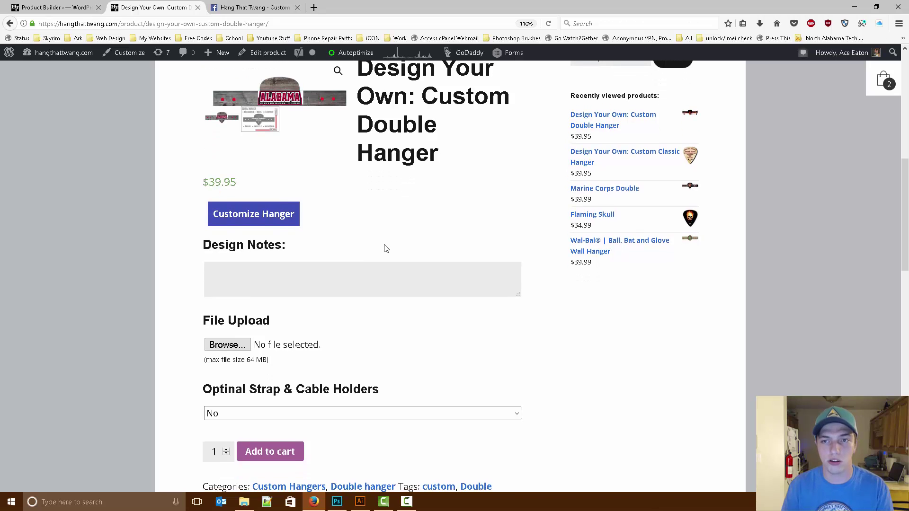
{"action": "scroll", "coordinate": [386, 248], "scroll_direction": "up", "scroll_amount": 1}
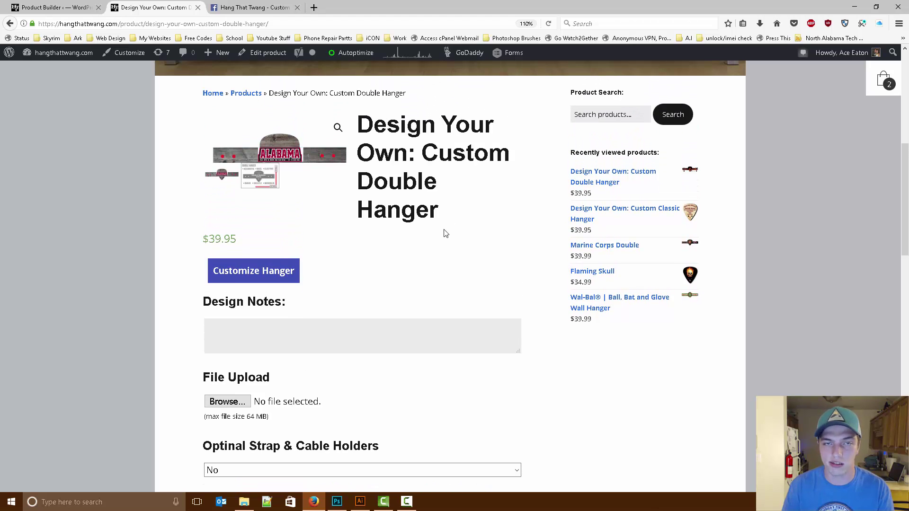
{"action": "scroll", "coordinate": [507, 294], "scroll_direction": "down", "scroll_amount": 3}
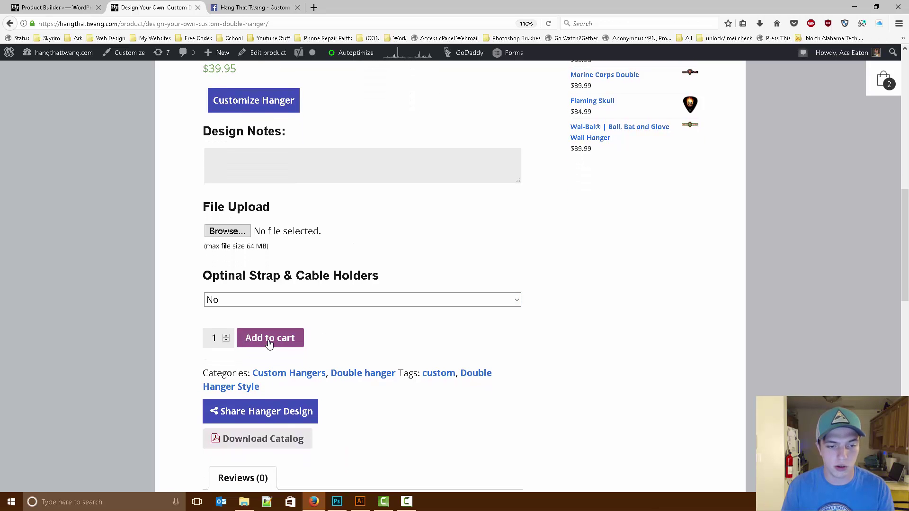
Add the hanger to the cart and find its $39.95 row with #903535 and #ED1C24 colours
{"action": "left_click", "coordinate": [280, 340]}
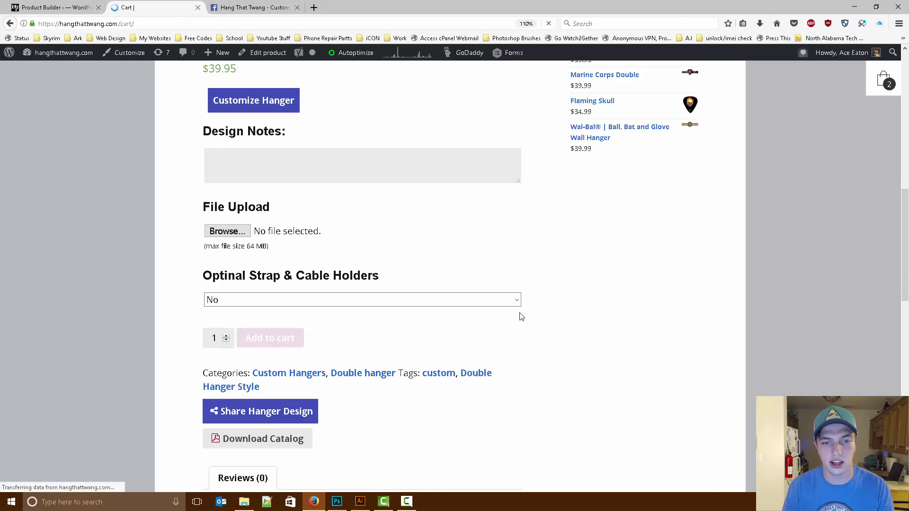
{"action": "scroll", "coordinate": [566, 314], "scroll_direction": "down", "scroll_amount": 10}
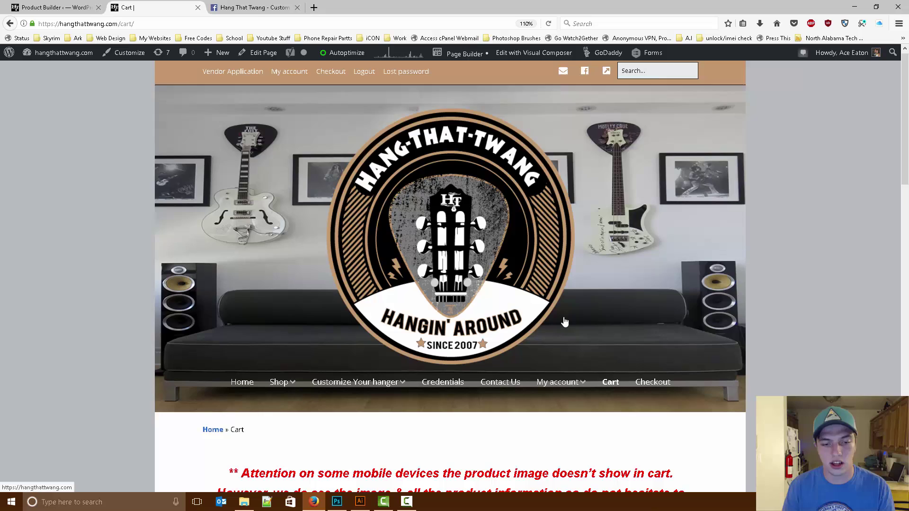
{"action": "scroll", "coordinate": [565, 320], "scroll_direction": "down", "scroll_amount": 2}
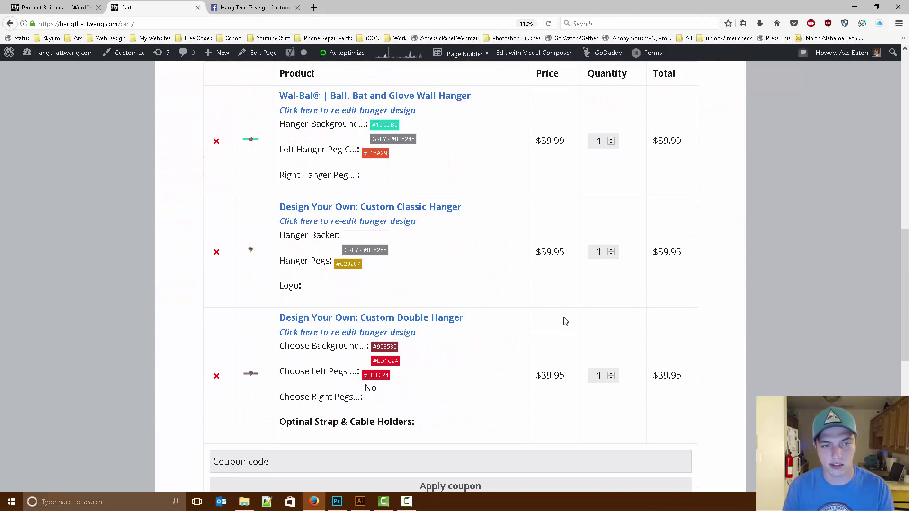
{"action": "scroll", "coordinate": [423, 277], "scroll_direction": "down", "scroll_amount": 1}
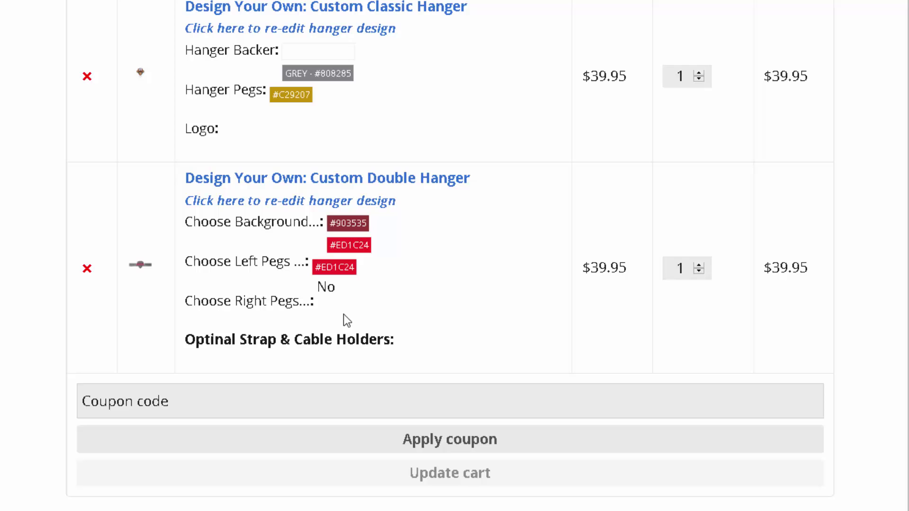
{"action": "scroll", "coordinate": [337, 309], "scroll_direction": "down", "scroll_amount": 6}
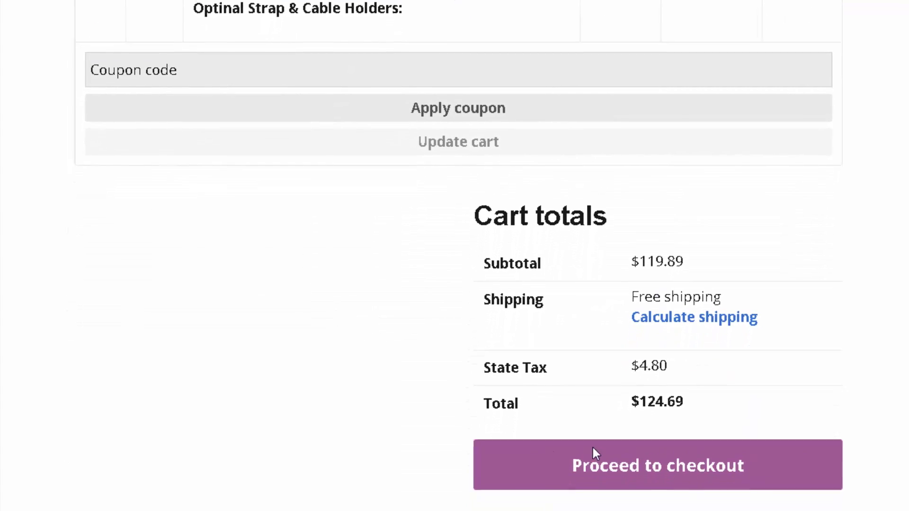
{"action": "scroll", "coordinate": [389, 314], "scroll_direction": "up", "scroll_amount": 3}
{"action": "scroll", "coordinate": [392, 320], "scroll_direction": "up", "scroll_amount": 5}
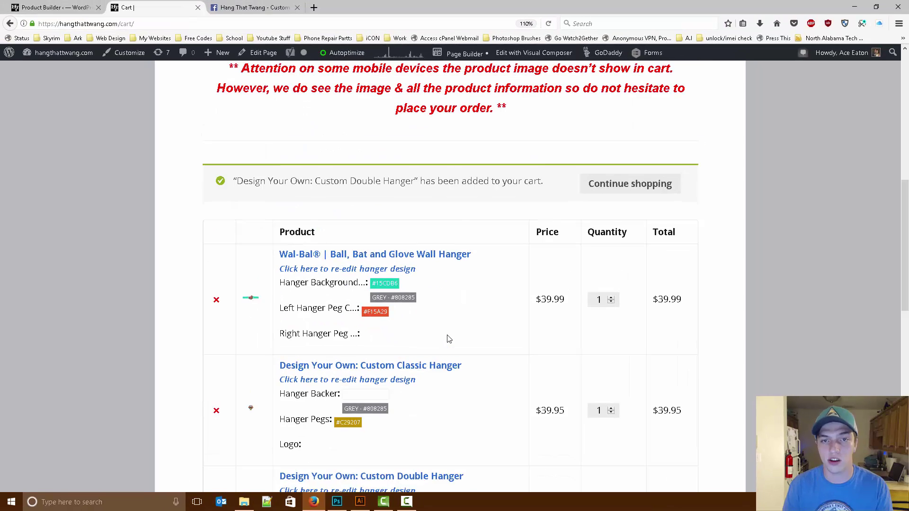
{"action": "scroll", "coordinate": [449, 339], "scroll_direction": "up", "scroll_amount": 1}
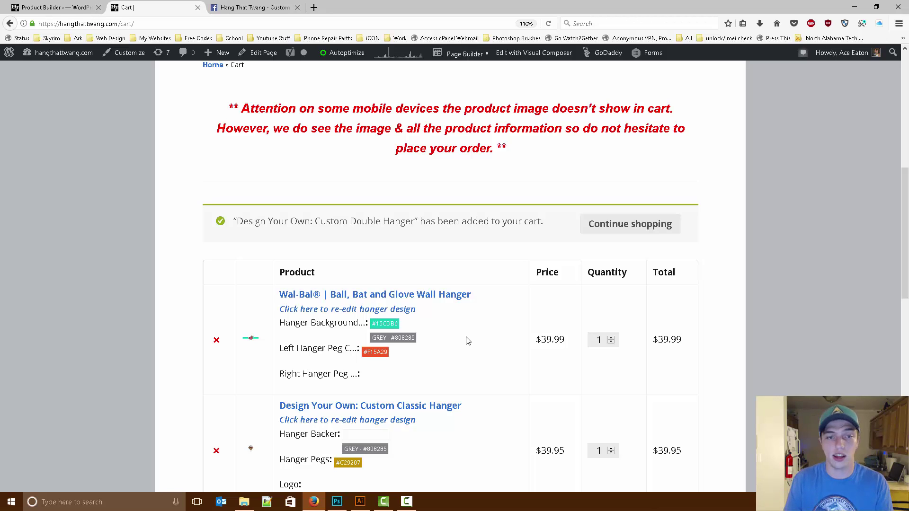
{"action": "scroll", "coordinate": [466, 341], "scroll_direction": "up", "scroll_amount": 4}
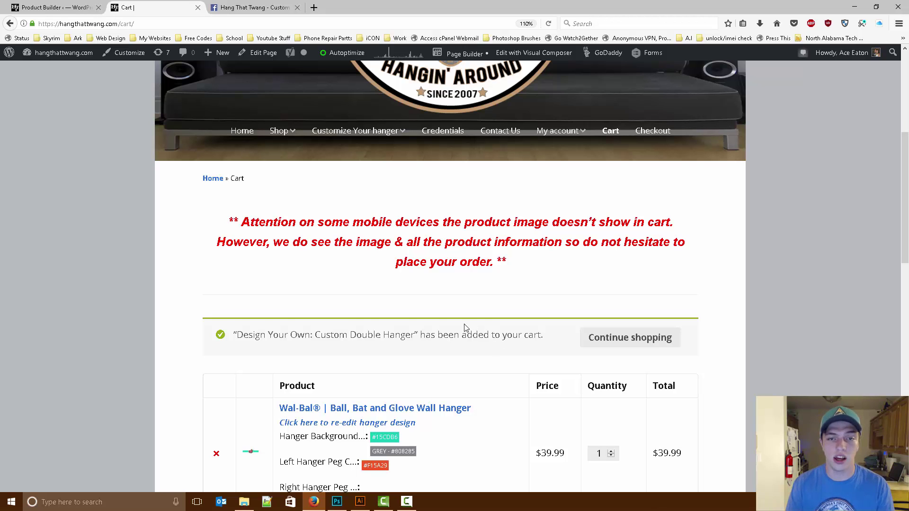
{"action": "scroll", "coordinate": [466, 328], "scroll_direction": "up", "scroll_amount": 2}
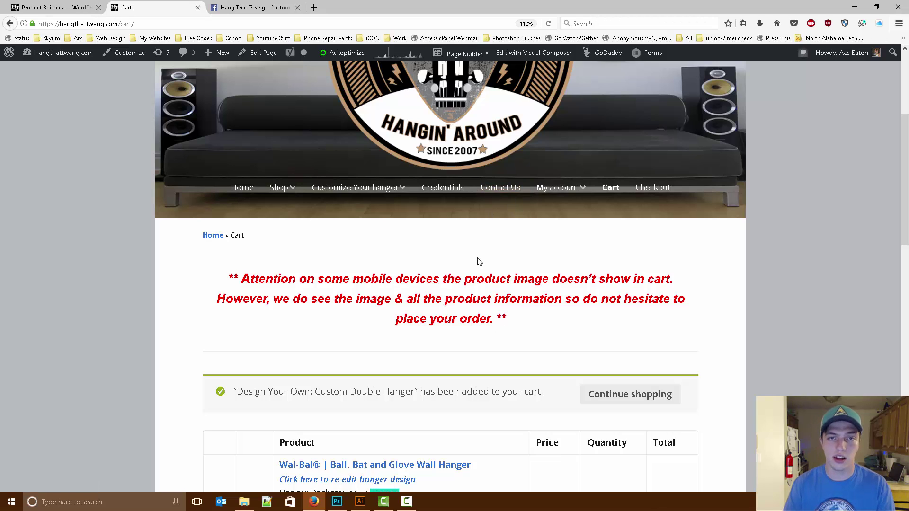
{"action": "scroll", "coordinate": [485, 272], "scroll_direction": "down", "scroll_amount": 2}
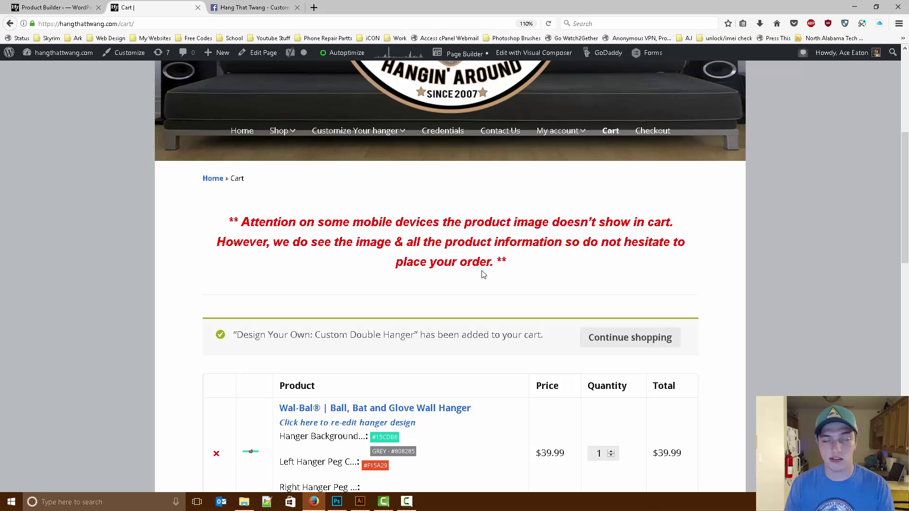